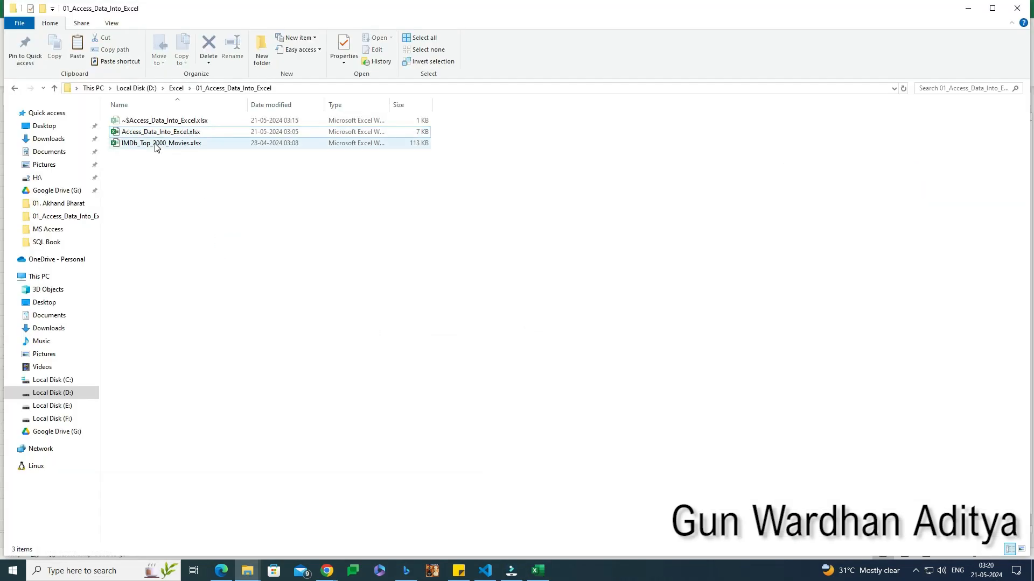
- Open IMDb_Top_2000_Movies.xlsx, check how far its movie data extends from first to last row, and close the workbook
{"action": "double_click", "coordinate": [157, 143]}
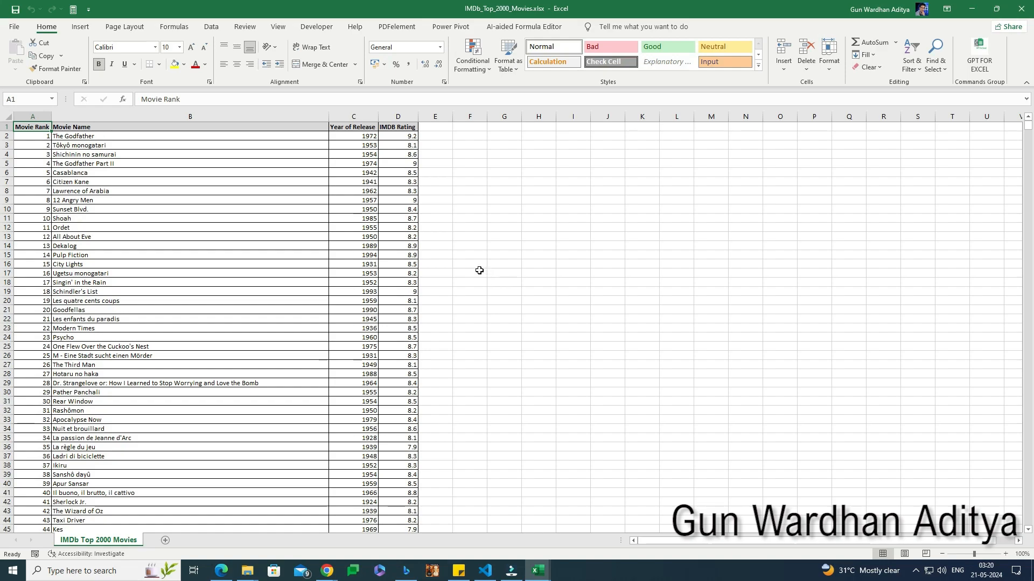
{"action": "left_click", "coordinate": [361, 237]}
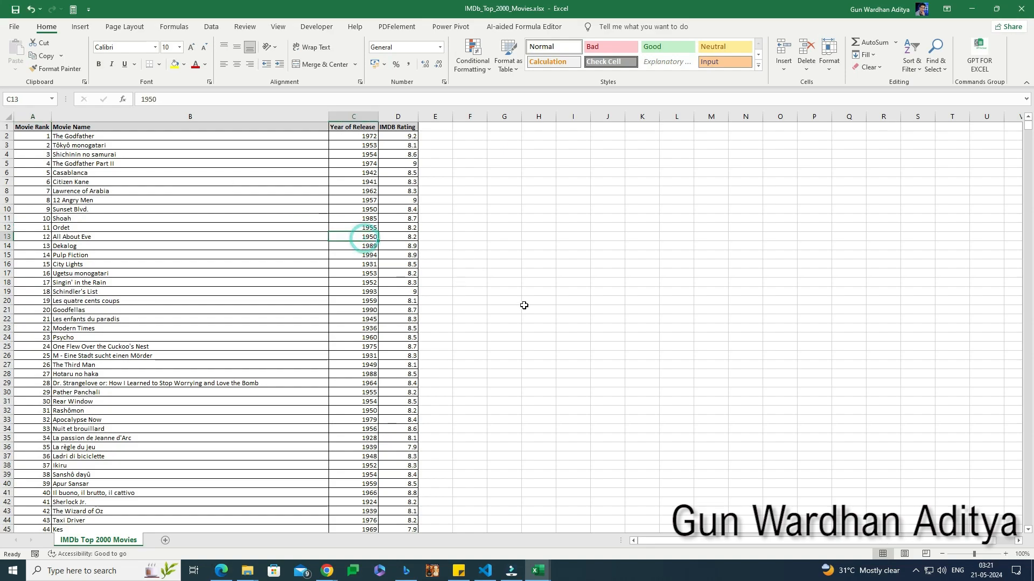
{"action": "key", "text": "ctrl+Down"}
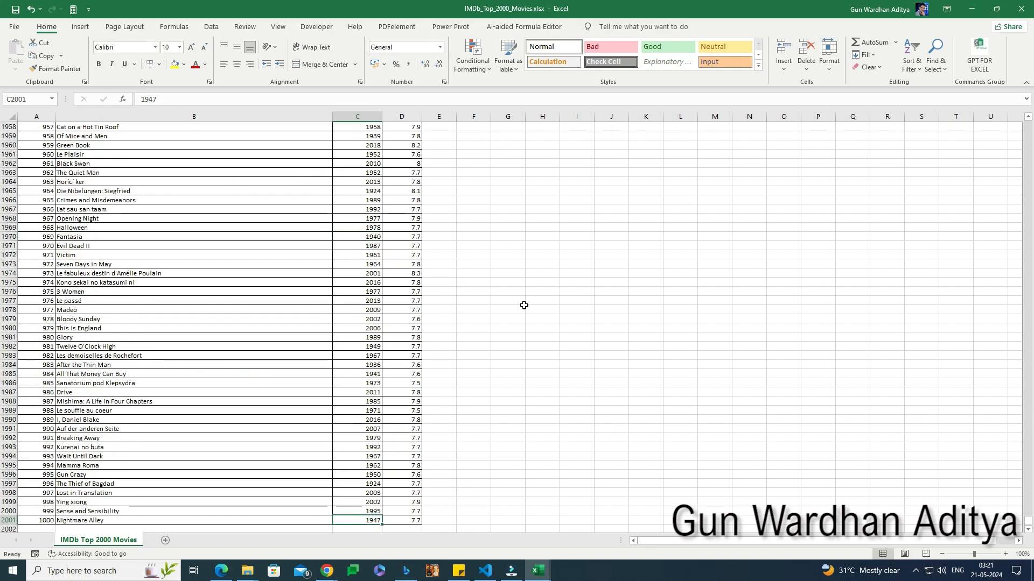
{"action": "key", "text": "ctrl+Up"}
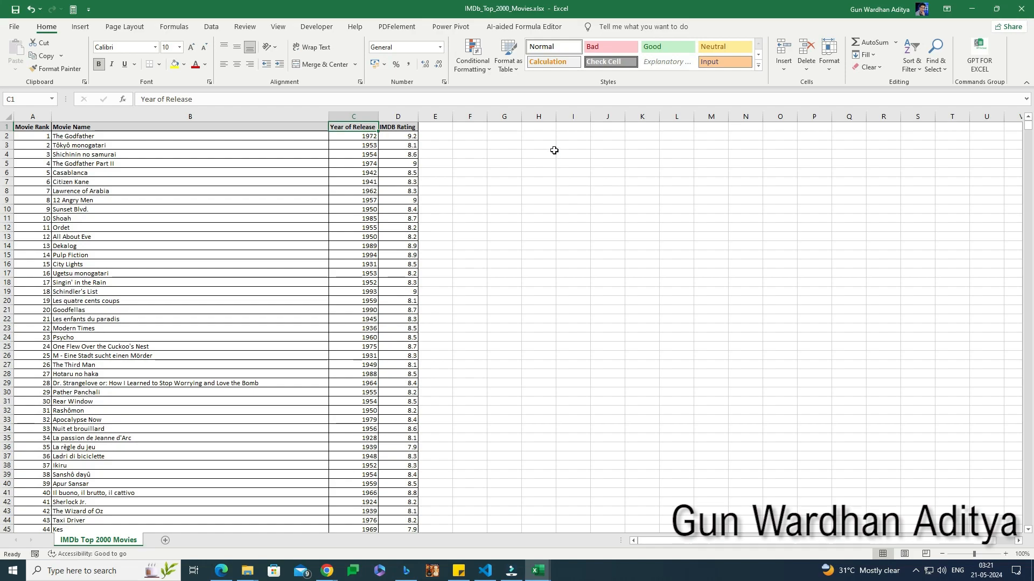
{"action": "left_click", "coordinate": [1021, 9]}
{"action": "key", "text": "alt+Tab"}
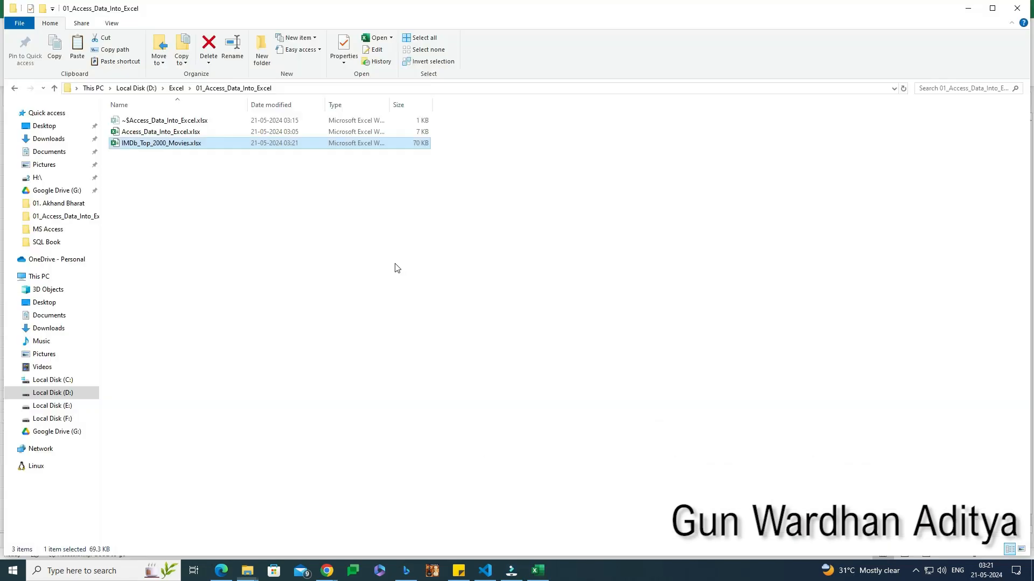
- Create a new Microsoft Access database named movie in the 01_Access_Data_Into_Excel folder and open it
{"action": "right_click", "coordinate": [279, 238]}
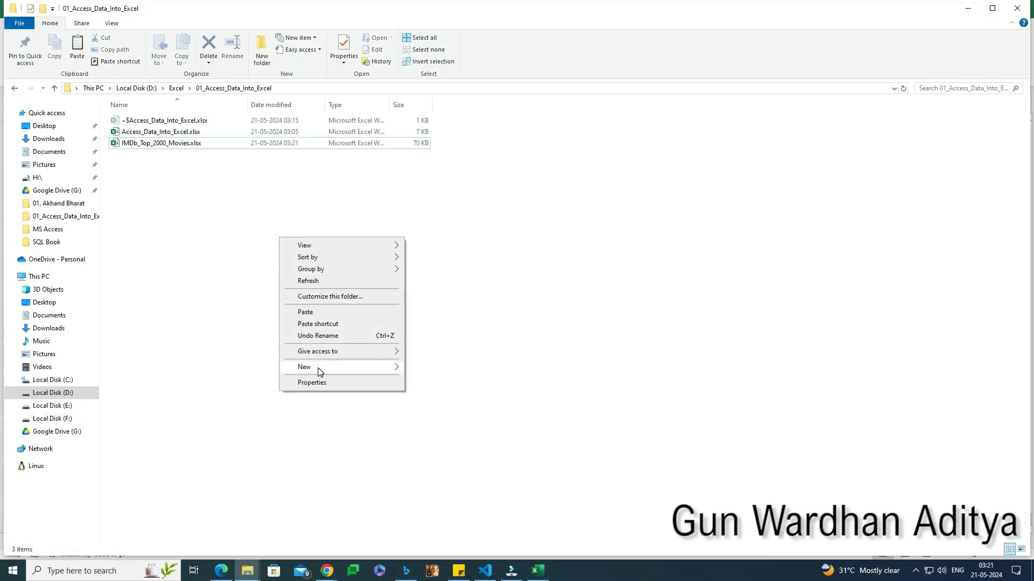
{"action": "mouse_move", "coordinate": [319, 368]}
{"action": "left_click", "coordinate": [459, 398]}
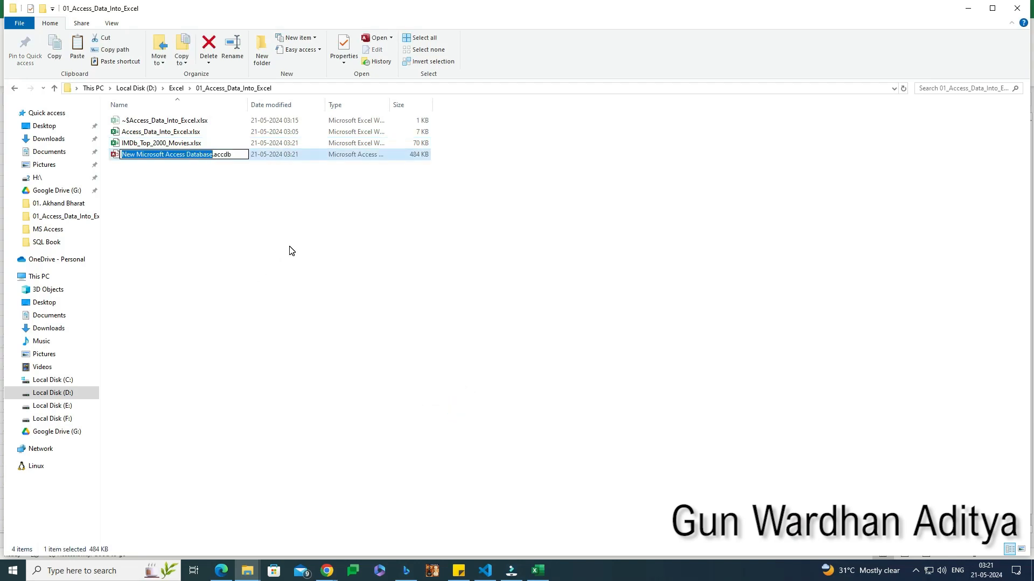
{"action": "type", "text": "movie"}
{"action": "key", "text": "Return"}
{"action": "key", "text": "Return"}
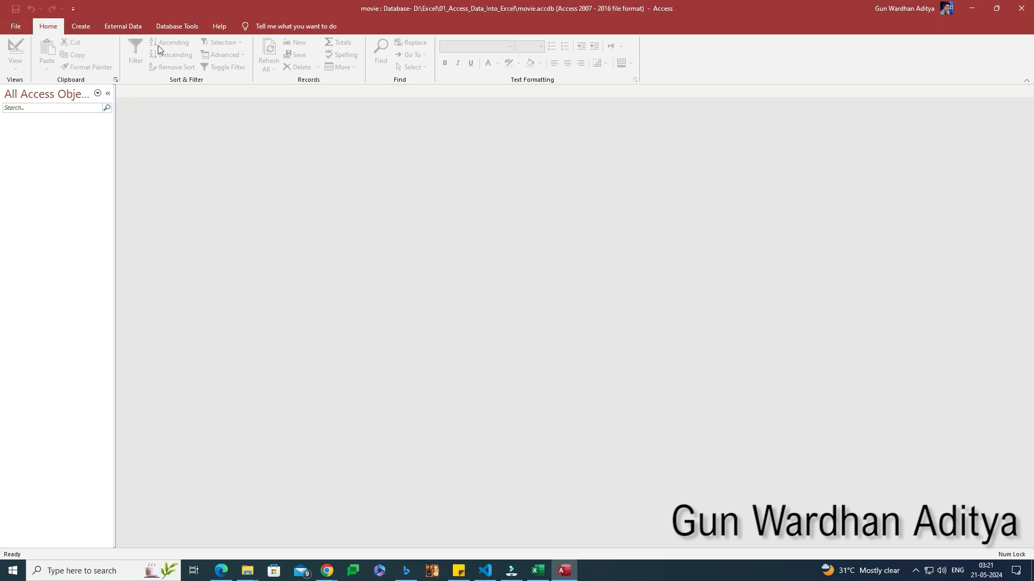
- Start an Excel import of IMDb_Top_2000_Movies.xlsx from the 01_Access_Data_Into_Excel folder into a new table in the current database
{"action": "left_click", "coordinate": [121, 27]}
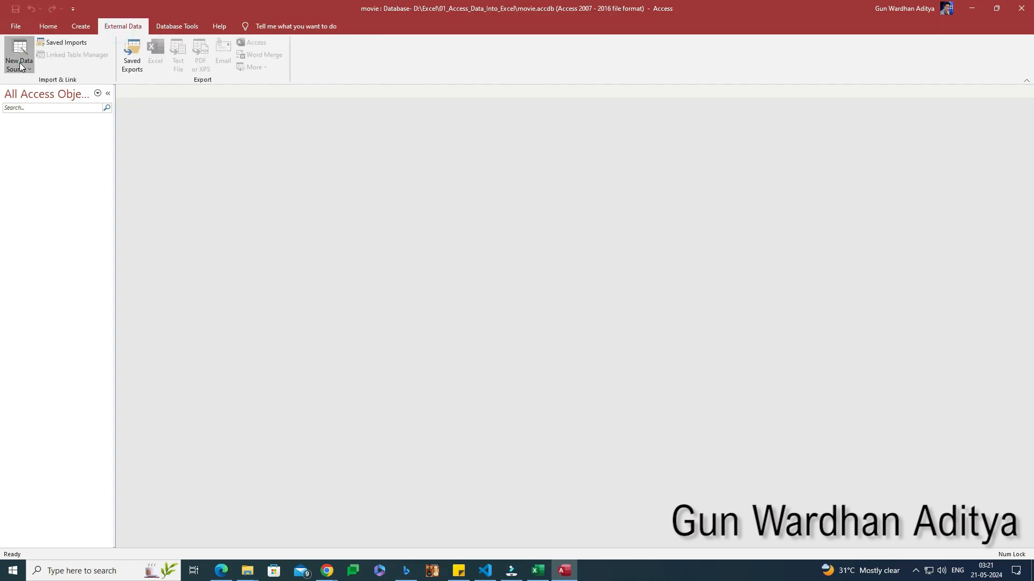
{"action": "left_click", "coordinate": [19, 57]}
{"action": "mouse_move", "coordinate": [35, 90]}
{"action": "left_click", "coordinate": [146, 86]}
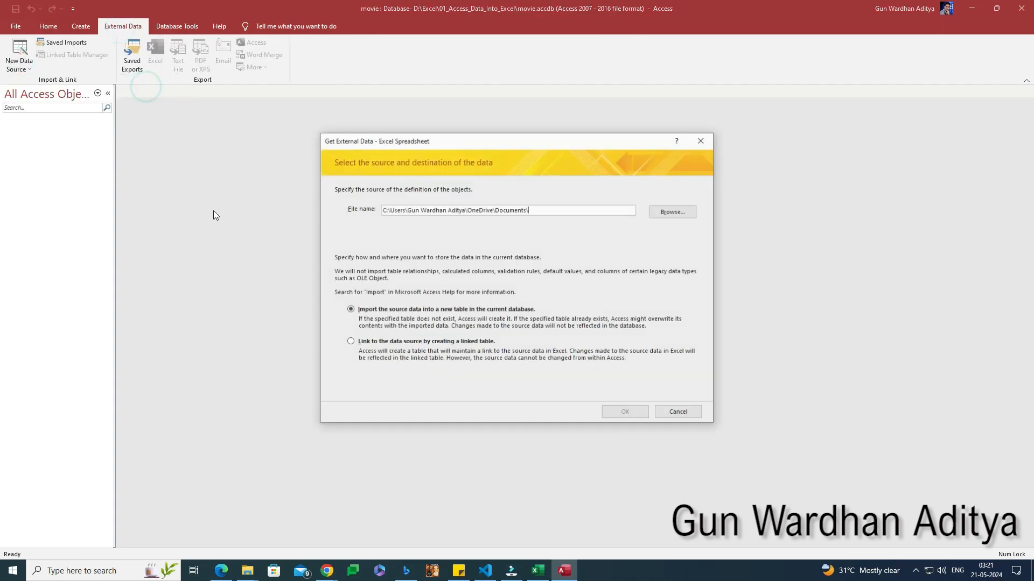
{"action": "left_click", "coordinate": [673, 212]}
{"action": "left_click", "coordinate": [481, 249]}
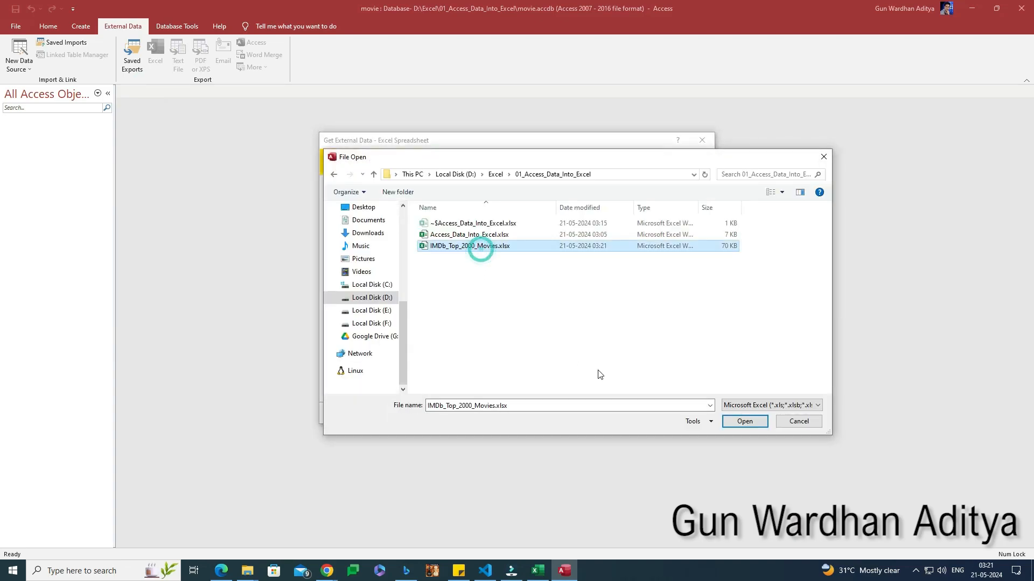
{"action": "left_click", "coordinate": [747, 425]}
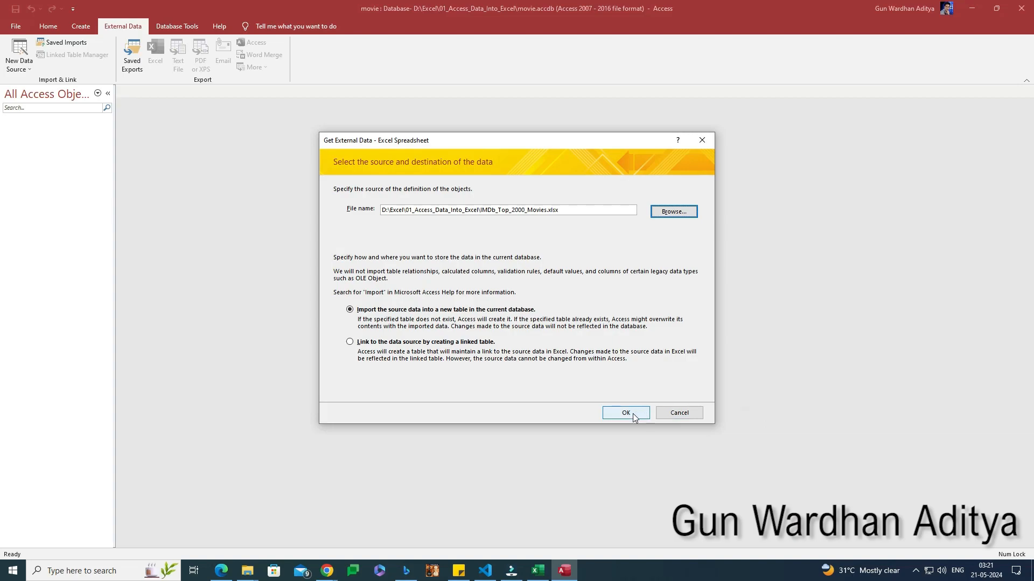
{"action": "left_click", "coordinate": [632, 413]}
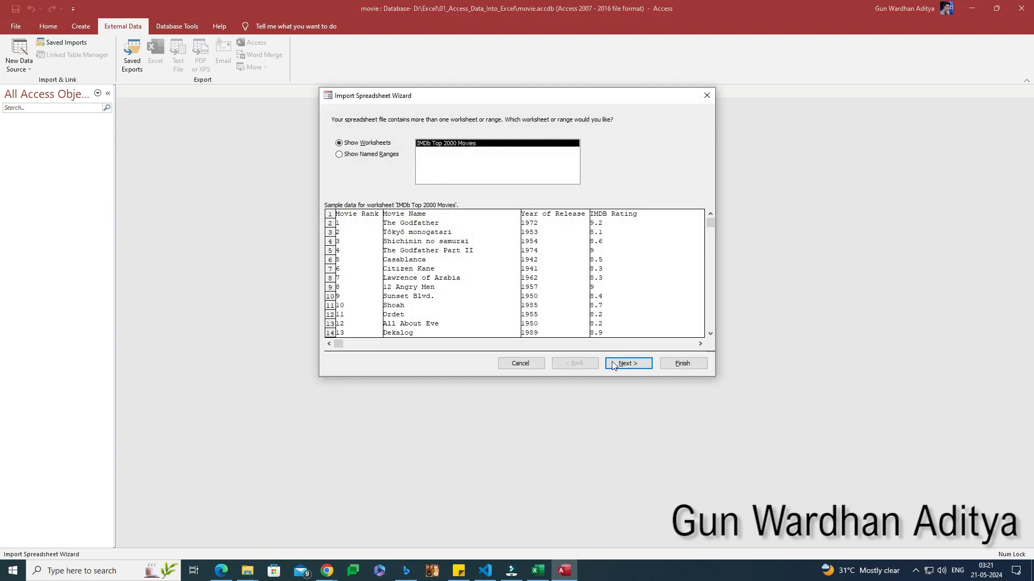
- Accept the worksheet, heading and field settings in the import wizard and choose no primary key
{"action": "left_click", "coordinate": [627, 365]}
{"action": "left_click", "coordinate": [640, 366]}
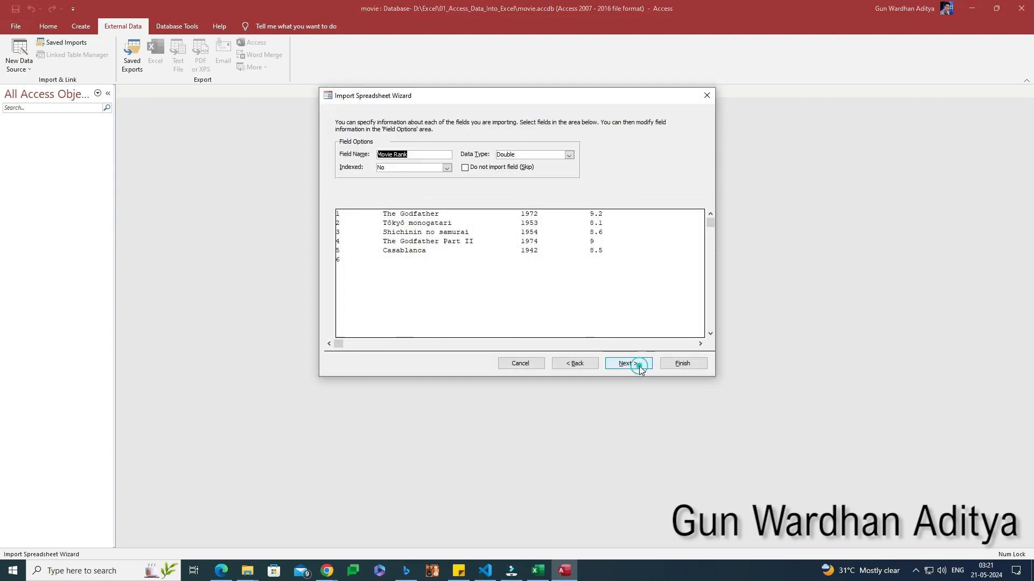
{"action": "left_click", "coordinate": [624, 366]}
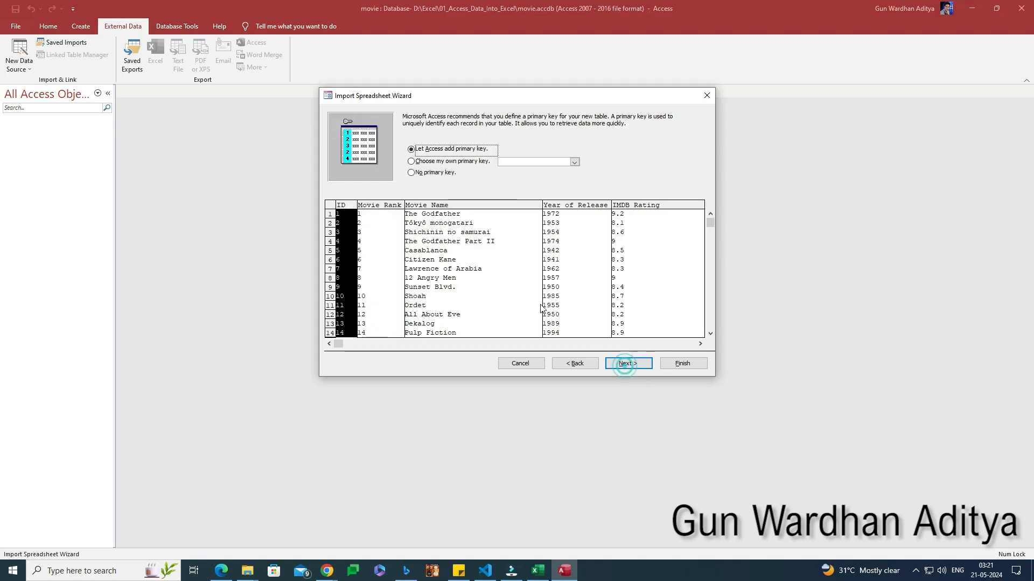
{"action": "left_click", "coordinate": [447, 173]}
{"action": "left_click", "coordinate": [630, 361]}
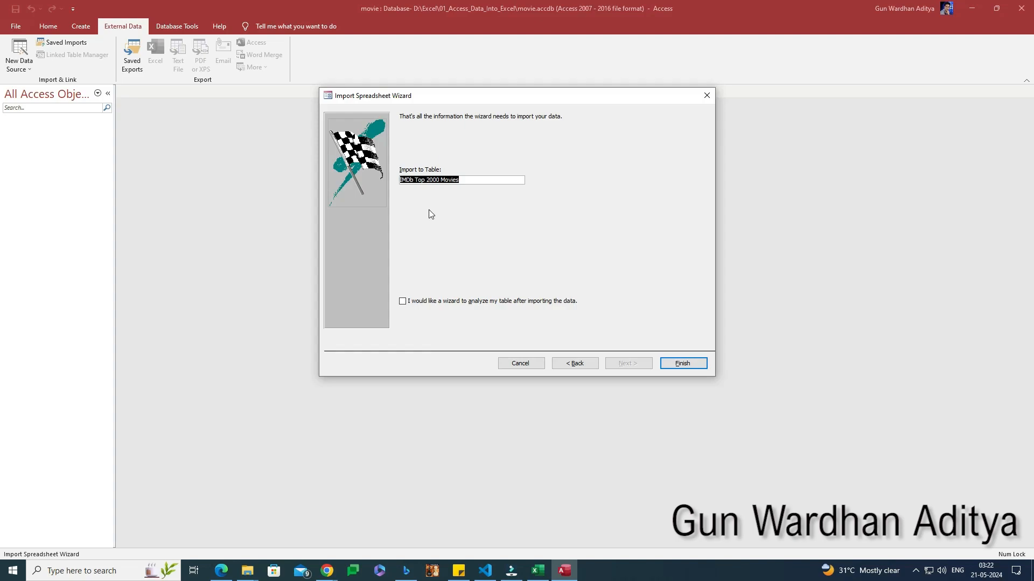
- Name the destination table movie and finish the import without saving the import steps
{"action": "left_click", "coordinate": [415, 180]}
{"action": "left_click_drag", "start_coordinate": [485, 181], "coordinate": [323, 177]}
{"action": "type", "text": "movie"}
{"action": "left_click", "coordinate": [700, 371]}
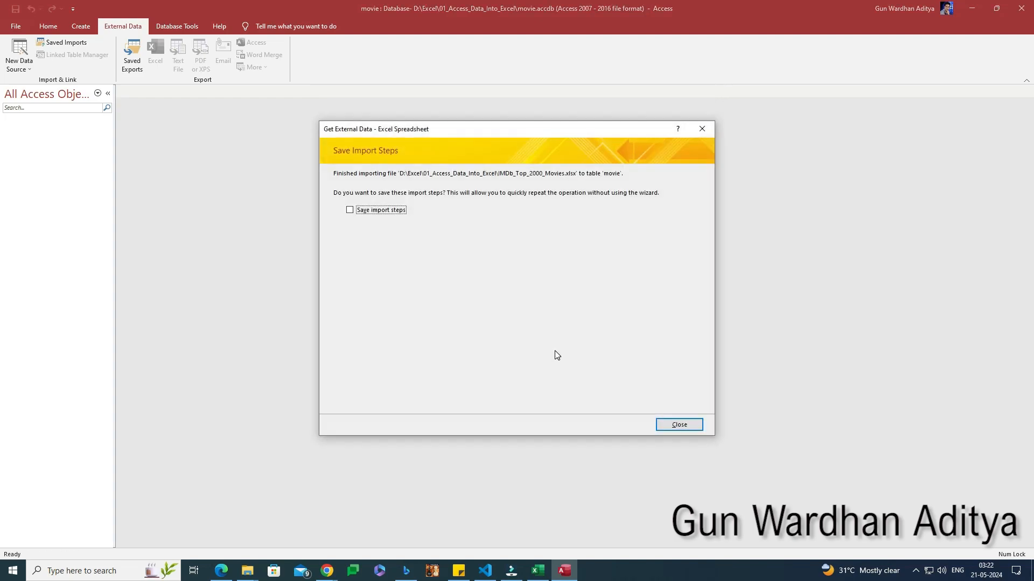
{"action": "left_click", "coordinate": [693, 426]}
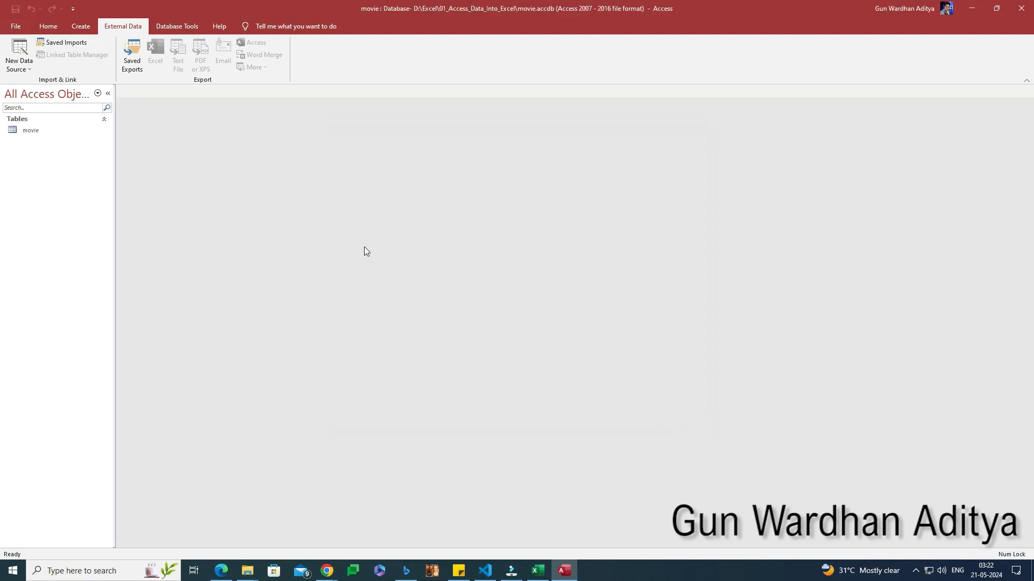
- Open the imported movie table and fit all its column widths to their contents
{"action": "left_click", "coordinate": [59, 131]}
{"action": "double_click", "coordinate": [59, 129]}
{"action": "left_click", "coordinate": [565, 105]}
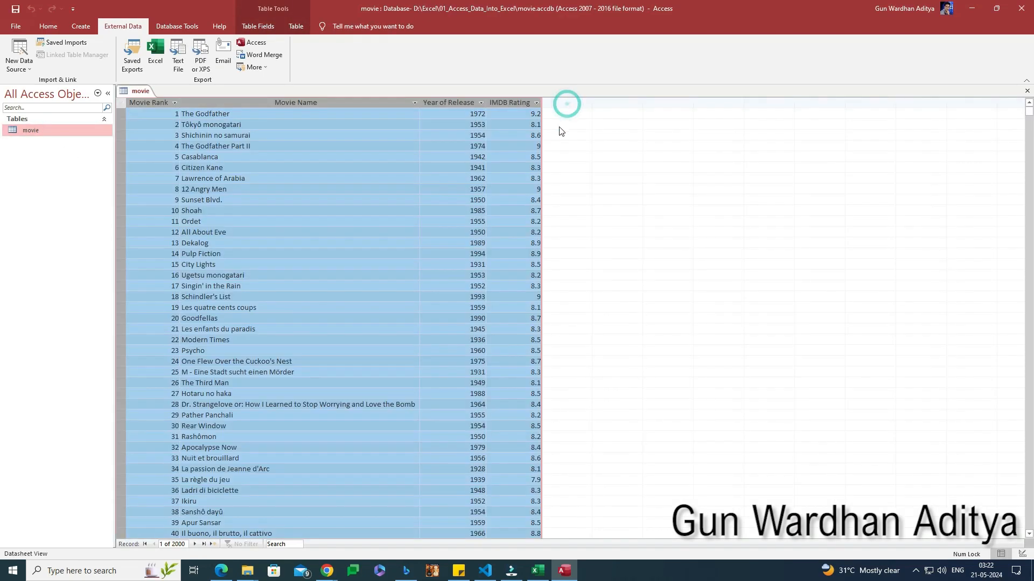
{"action": "left_click", "coordinate": [514, 135]}
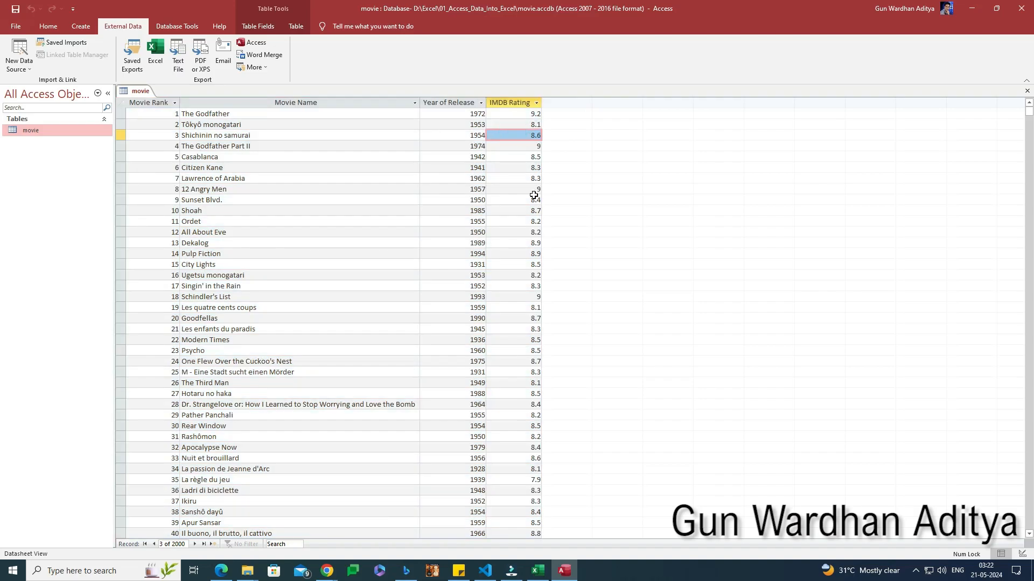
{"action": "left_click", "coordinate": [512, 115]}
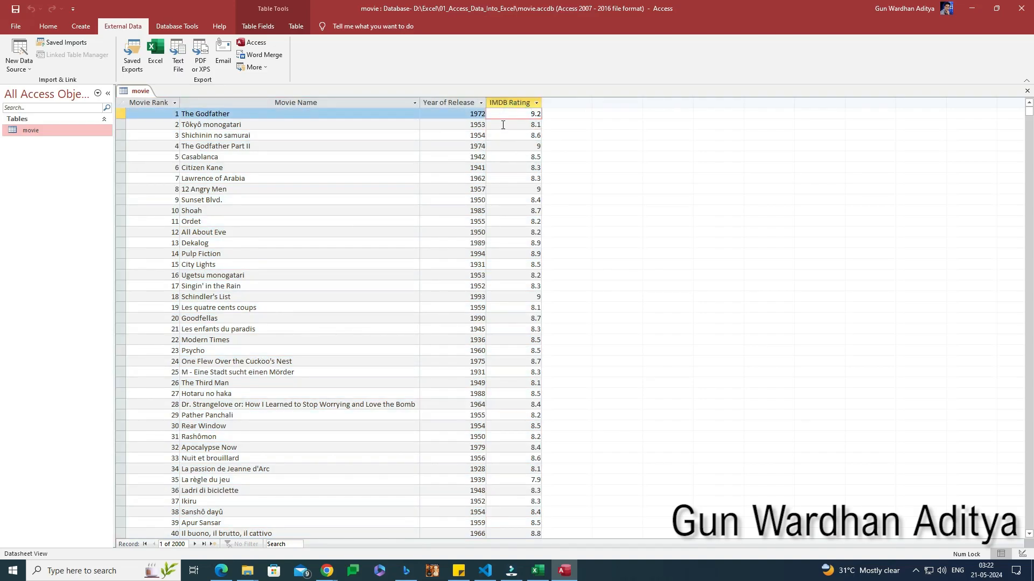
{"action": "left_click", "coordinate": [426, 115]}
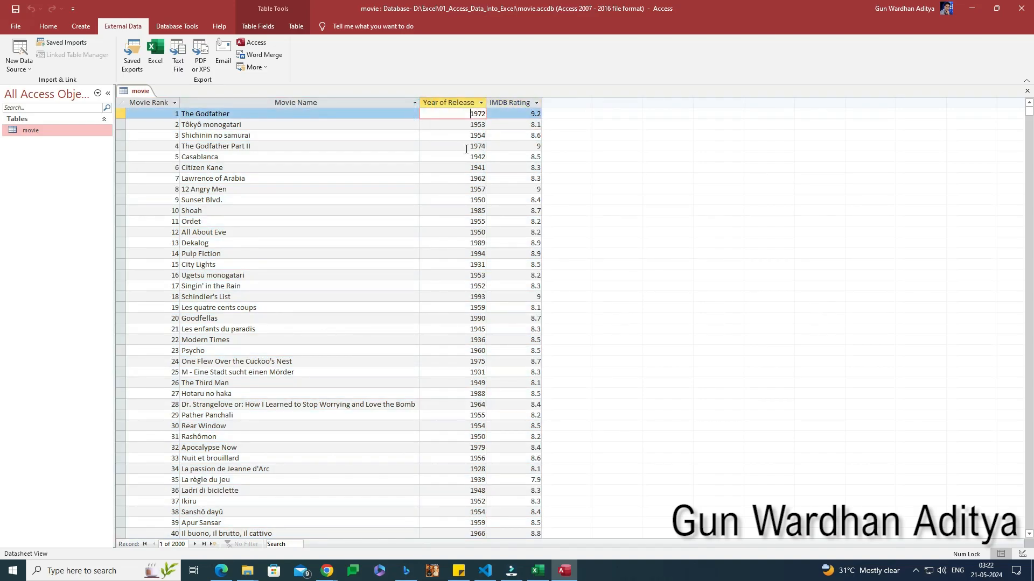
- Close the movie table, saving its layout changes, and close the database to return to the file folder
{"action": "left_click", "coordinate": [1027, 91]}
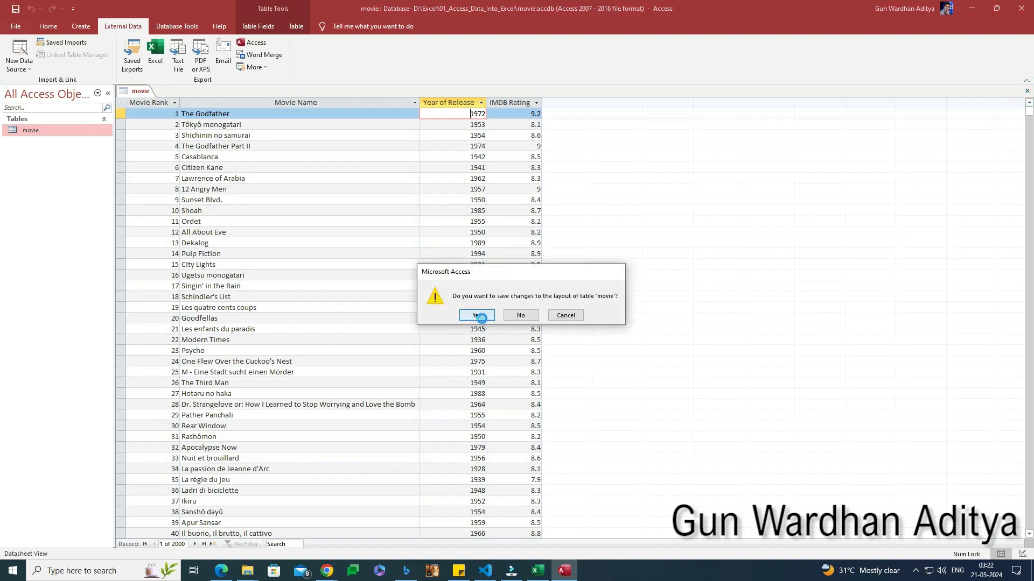
{"action": "left_click", "coordinate": [477, 315]}
{"action": "left_click", "coordinate": [1021, 8]}
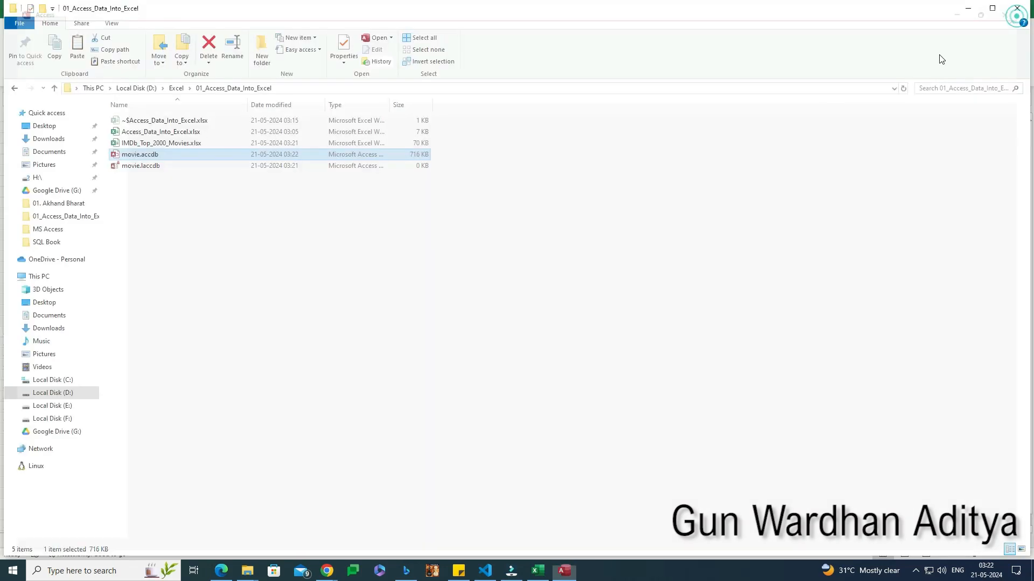
{"action": "left_click", "coordinate": [407, 256]}
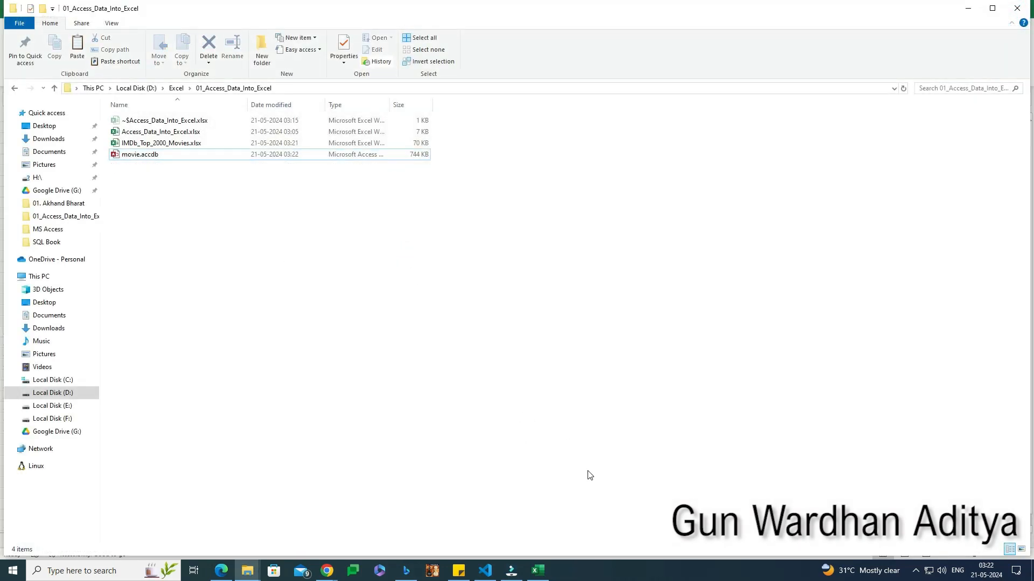
- Switch to the Access_Data_Into_Excel.xlsx workbook in Excel and import movie.accdb as a PivotTable Report at cell A1 of the existing worksheet
{"action": "left_click", "coordinate": [539, 572]}
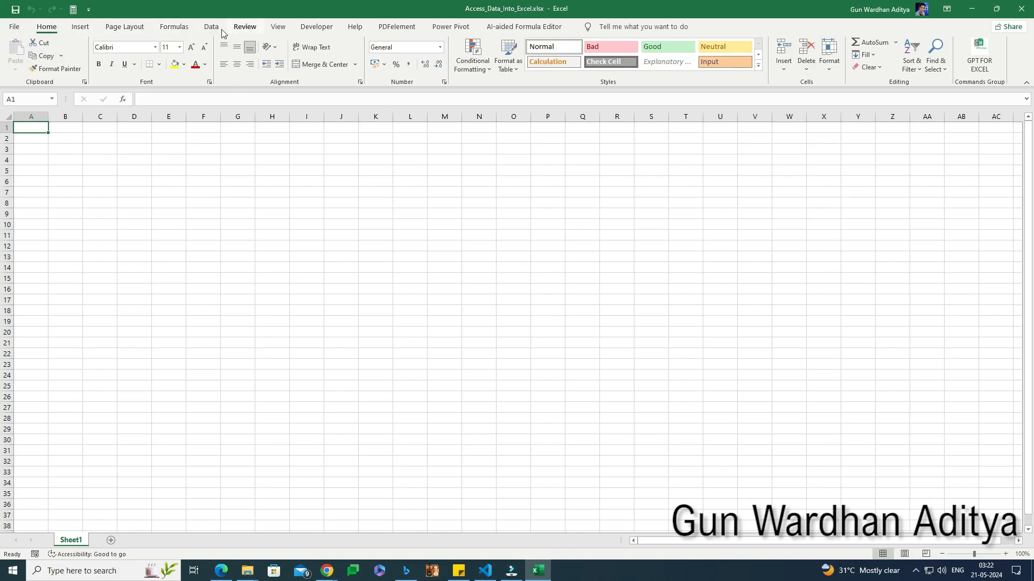
{"action": "left_click", "coordinate": [205, 28]}
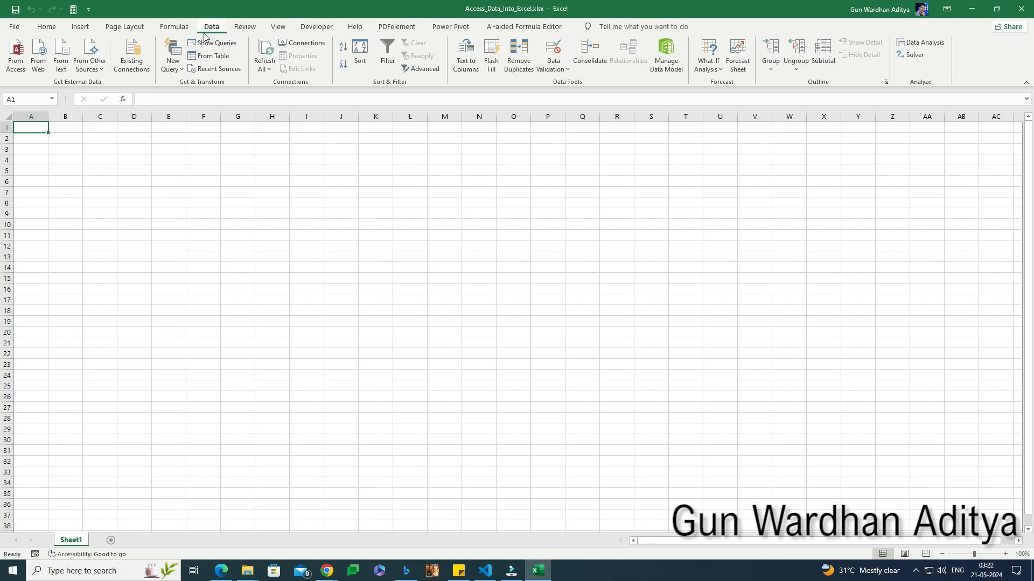
{"action": "left_click", "coordinate": [16, 59]}
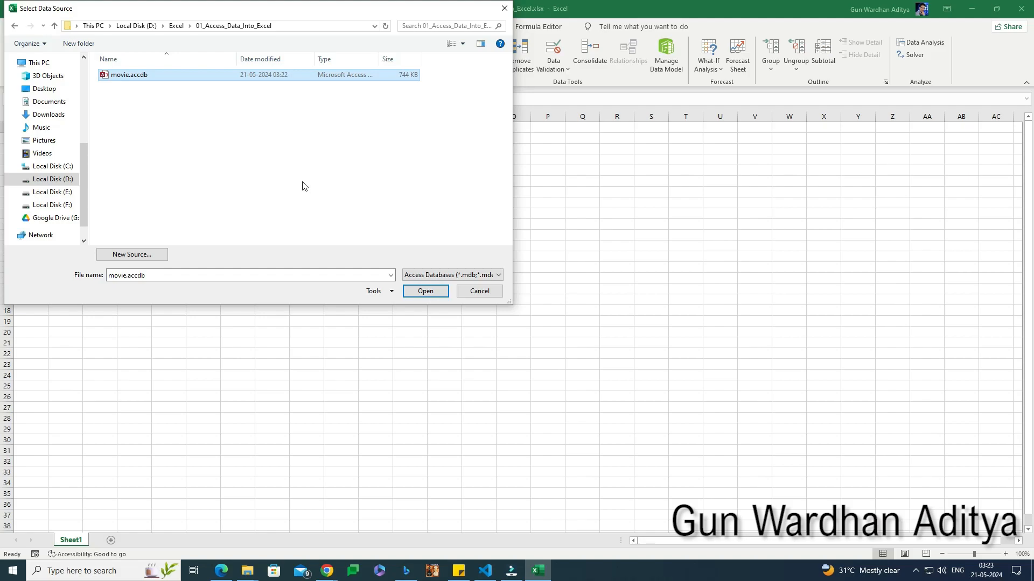
{"action": "left_click", "coordinate": [425, 293]}
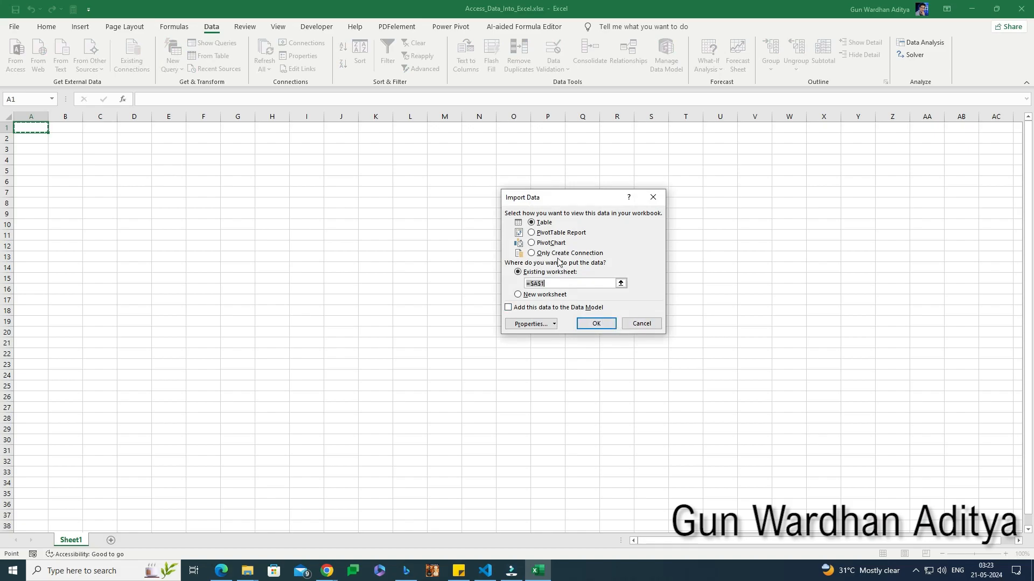
{"action": "left_click_drag", "start_coordinate": [576, 203], "coordinate": [433, 168]}
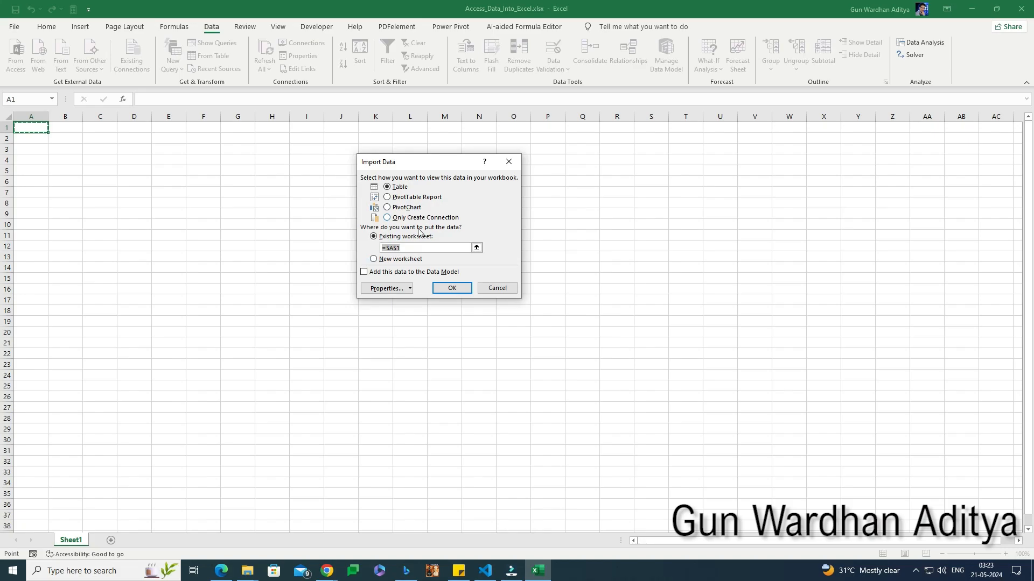
{"action": "left_click", "coordinate": [407, 197]}
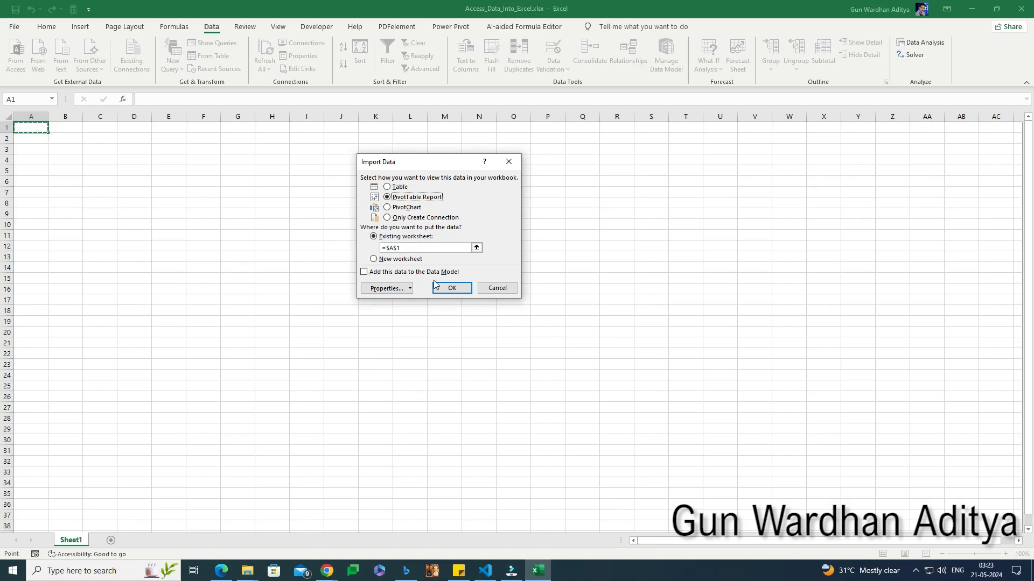
{"action": "left_click", "coordinate": [452, 293]}
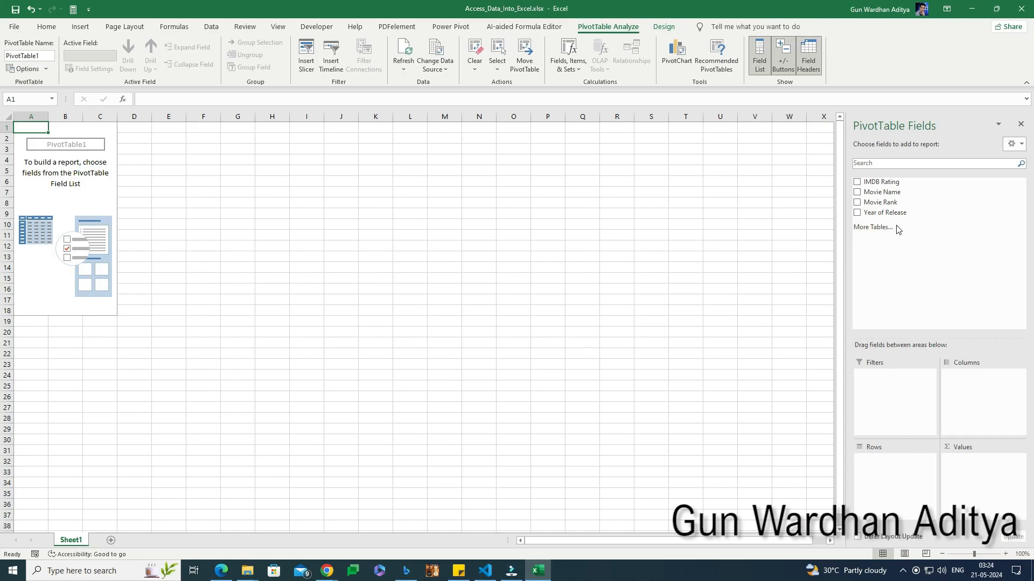
- Build the PivotTable with Year of Release as rows and the count of Movie Name as values, grouping the years 1902 to 2019 by 10
{"action": "left_click_drag", "start_coordinate": [883, 215], "coordinate": [883, 471]}
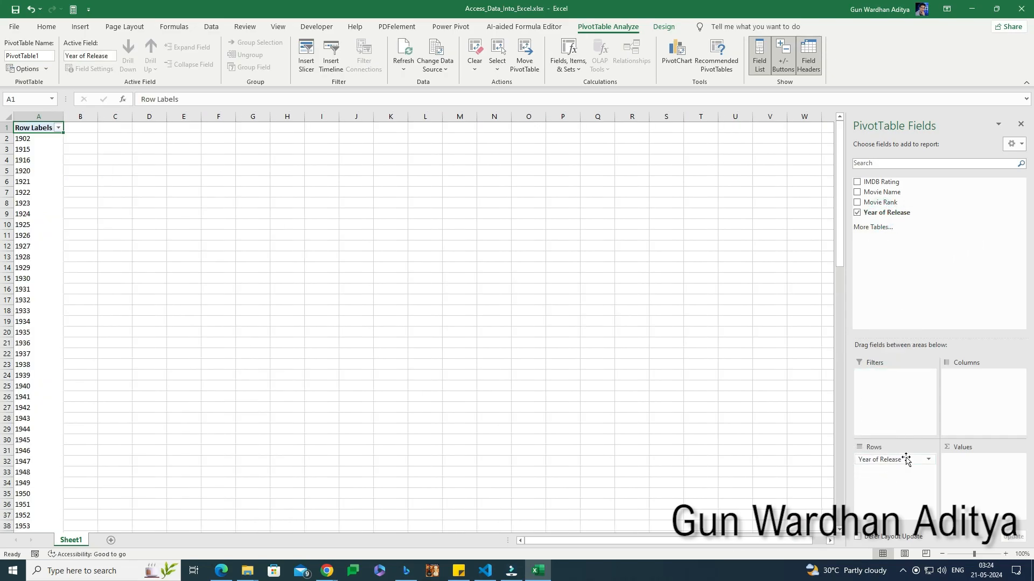
{"action": "left_click_drag", "start_coordinate": [883, 193], "coordinate": [969, 457]}
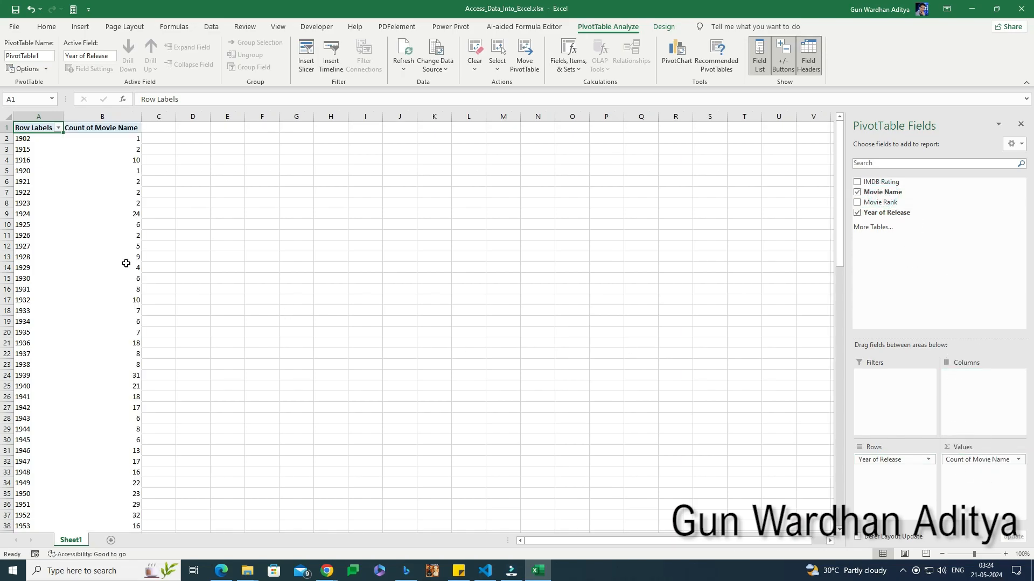
{"action": "right_click", "coordinate": [33, 175]}
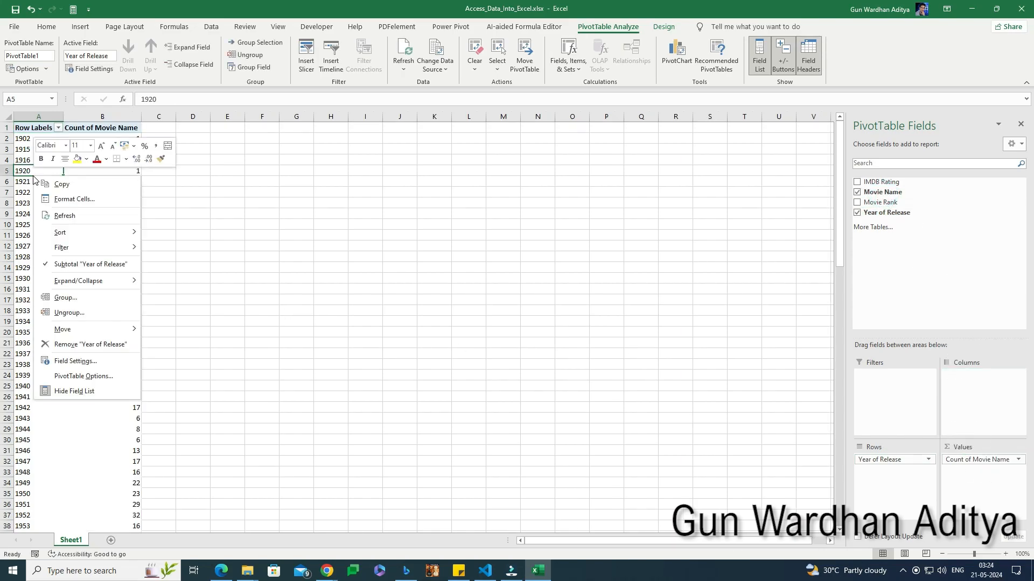
{"action": "left_click", "coordinate": [73, 305]}
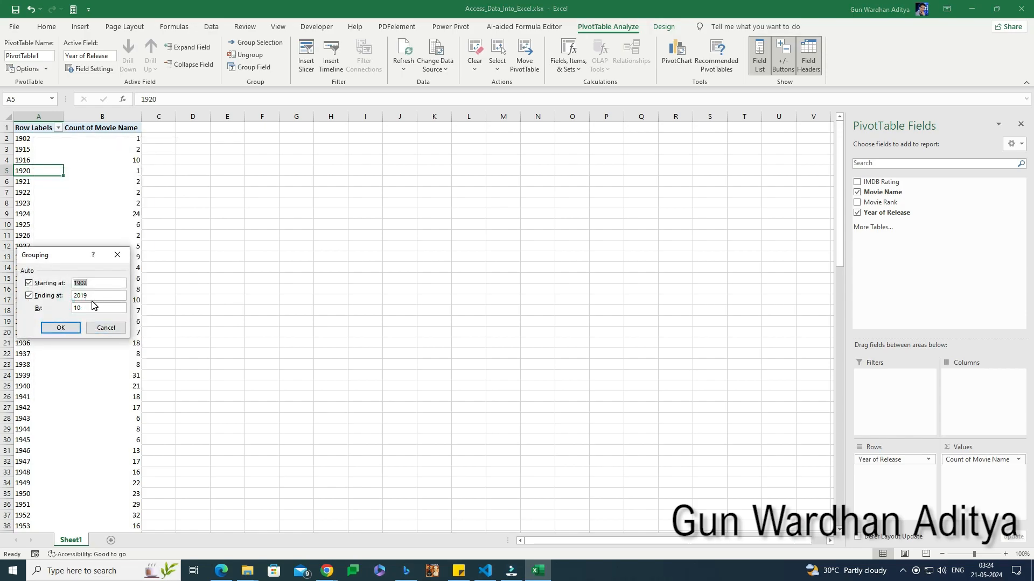
{"action": "left_click", "coordinate": [61, 328]}
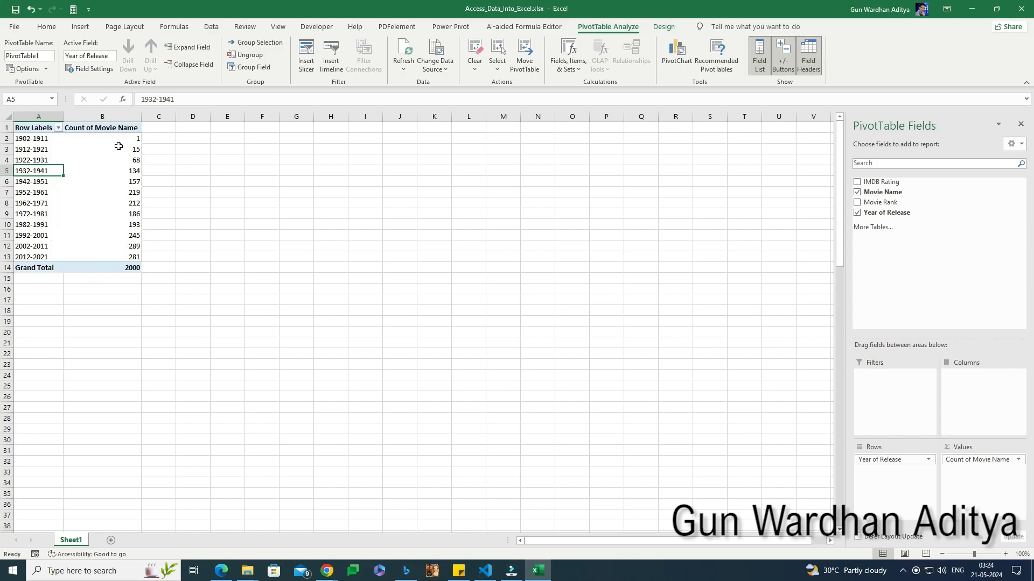
{"action": "mouse_move", "coordinate": [139, 262]}
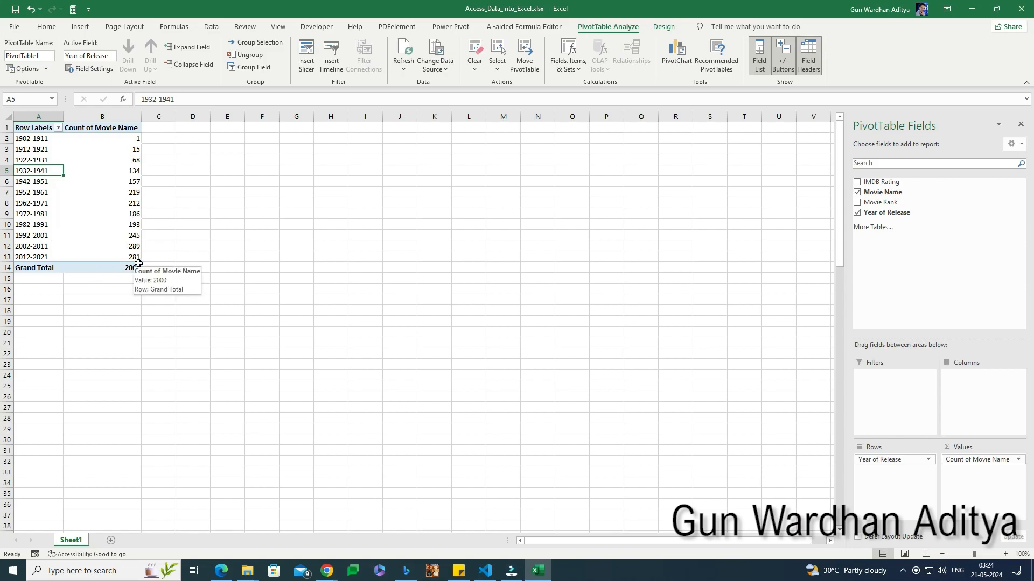